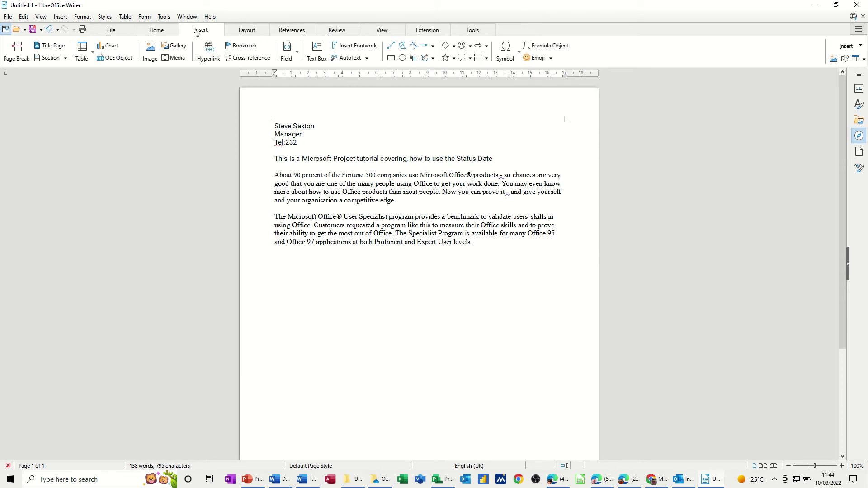
Browse the Business Cards, Work AutoText category, previewing its Elegant card entries.
left_click(350, 61)
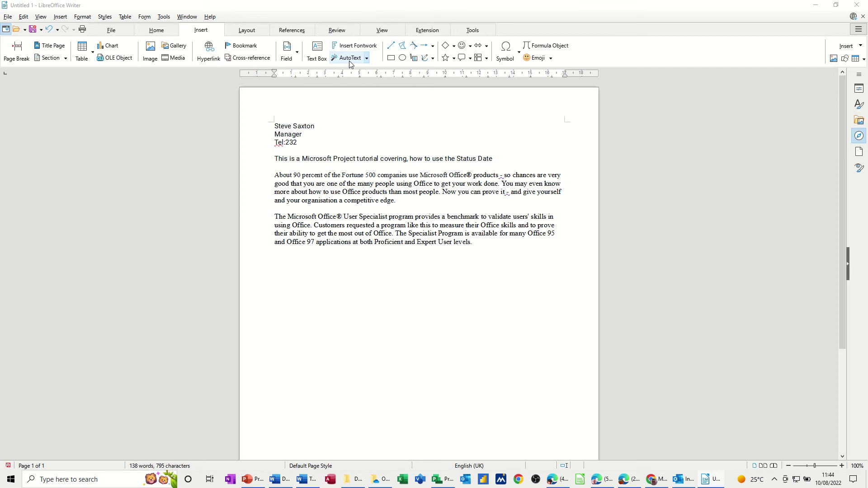
left_click(317, 182)
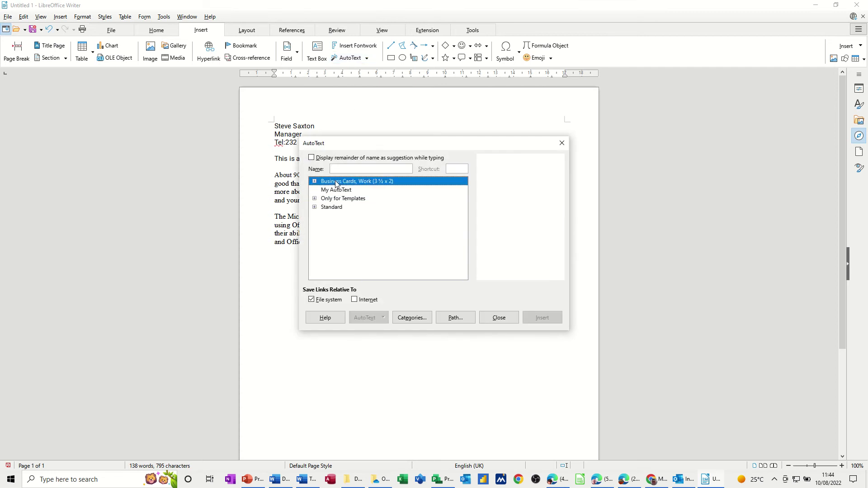
left_click(315, 182)
left_click(342, 190)
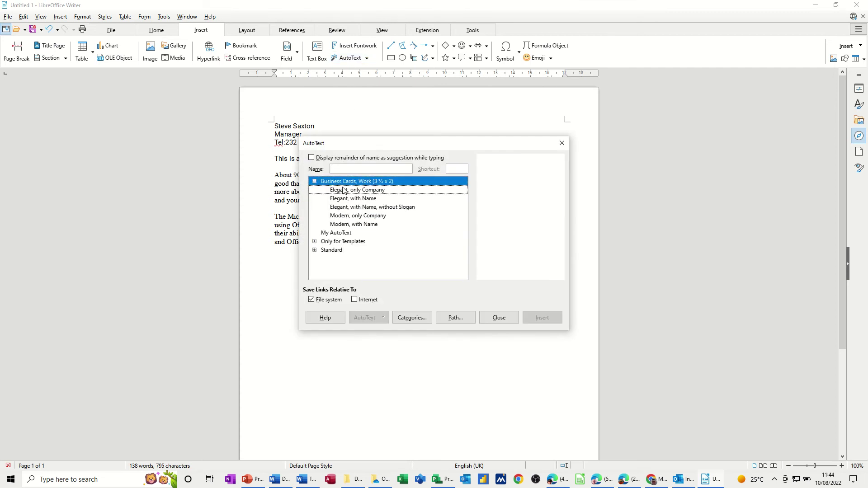
left_click(350, 199)
left_click(351, 207)
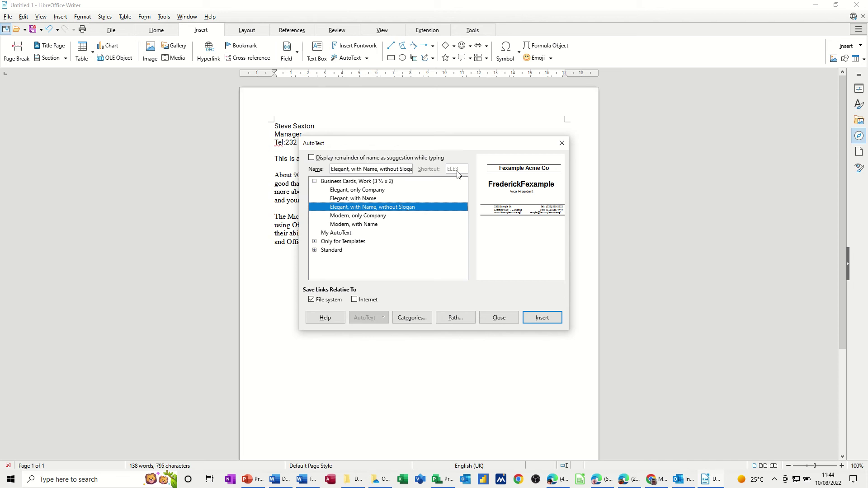
Look through Only for Templates, Standard's 2nd Reminder and My AutoText, then close the collection.
left_click(314, 181)
left_click(314, 198)
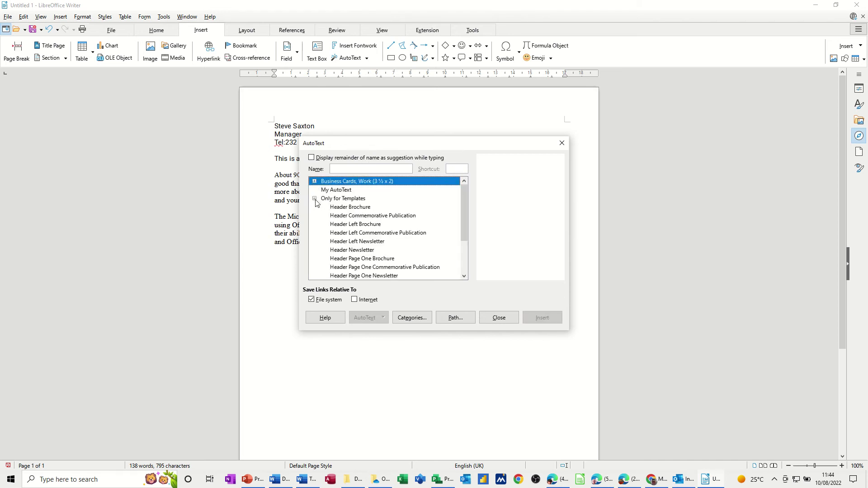
left_click(314, 207)
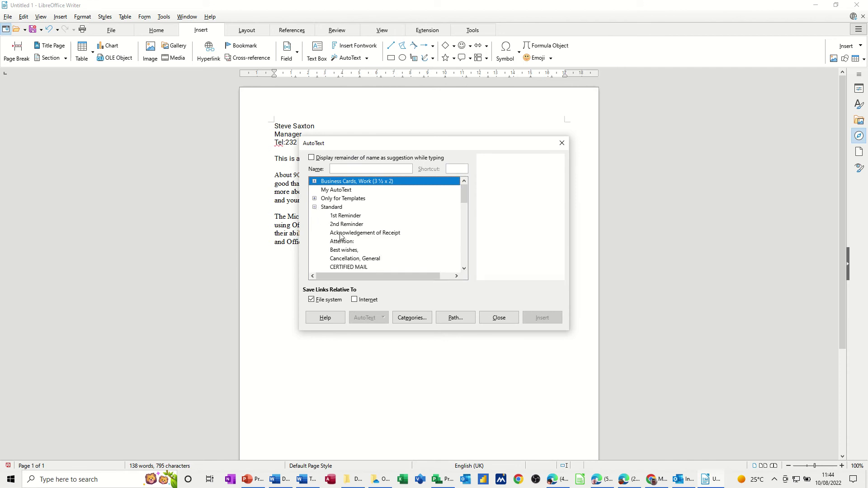
left_click(341, 224)
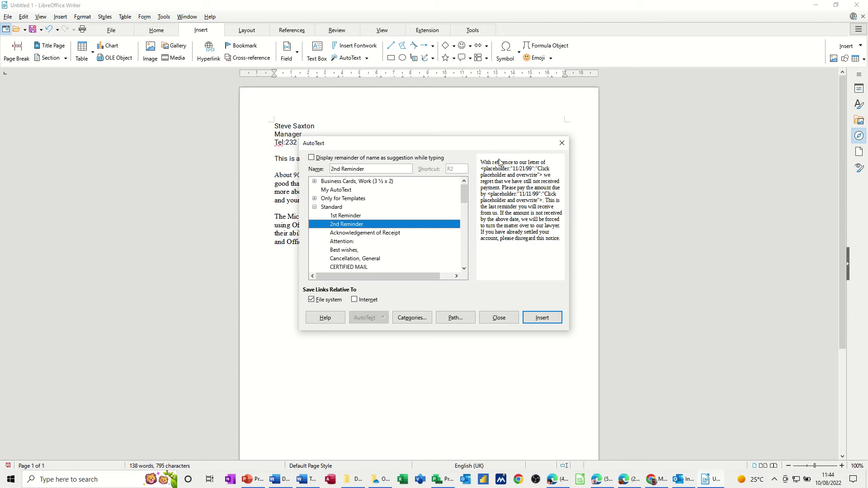
left_click(333, 192)
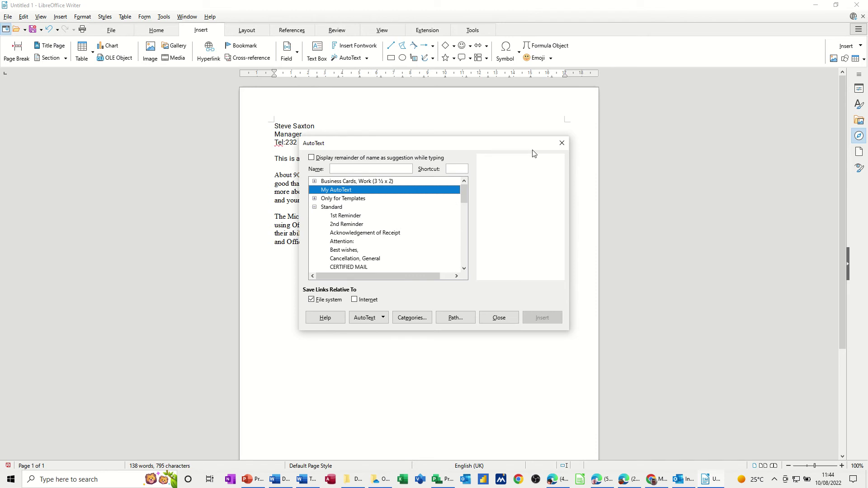
left_click(561, 143)
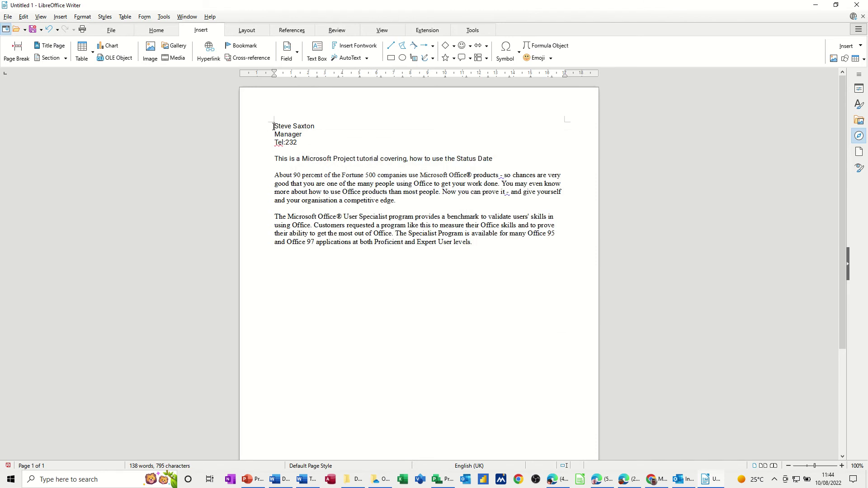
left_click_drag(273, 127, 302, 142)
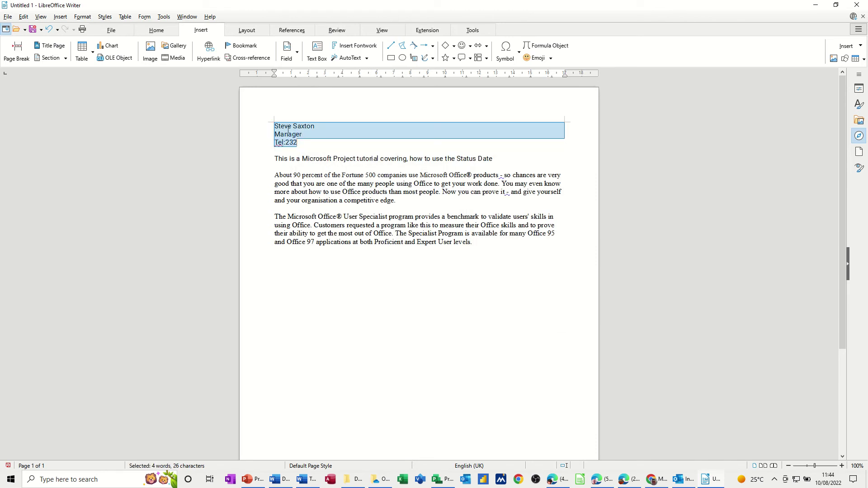
left_click(348, 58)
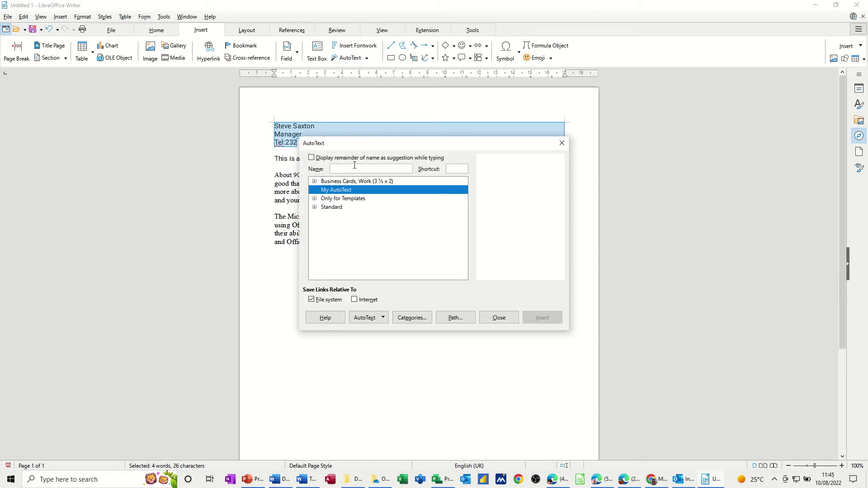
left_click(351, 167)
type("Ste")
type("ve")
left_click(381, 318)
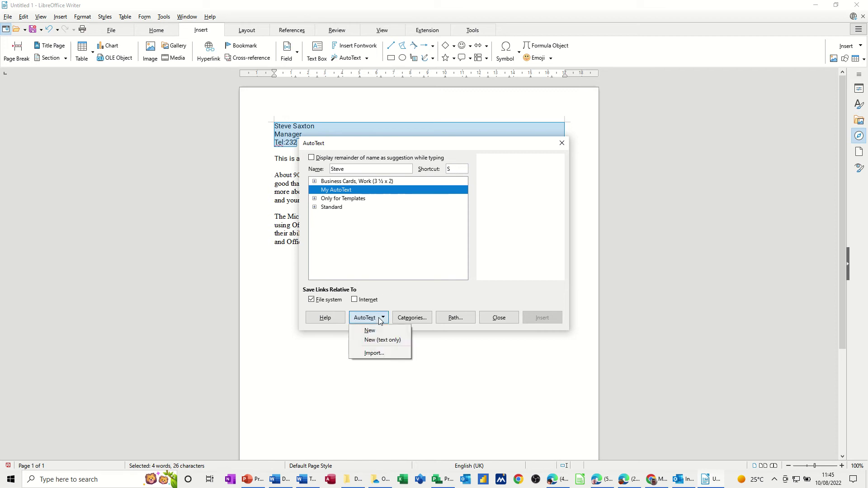
left_click(375, 336)
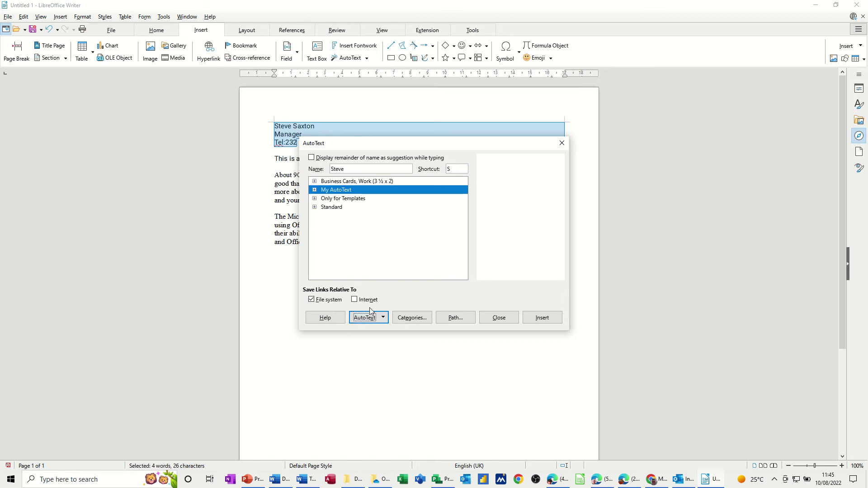
left_click(315, 191)
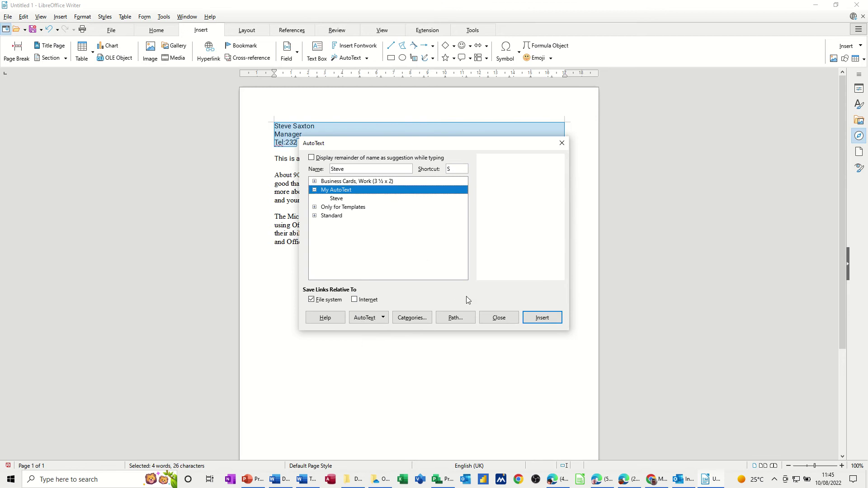
left_click(496, 319)
left_click(321, 283)
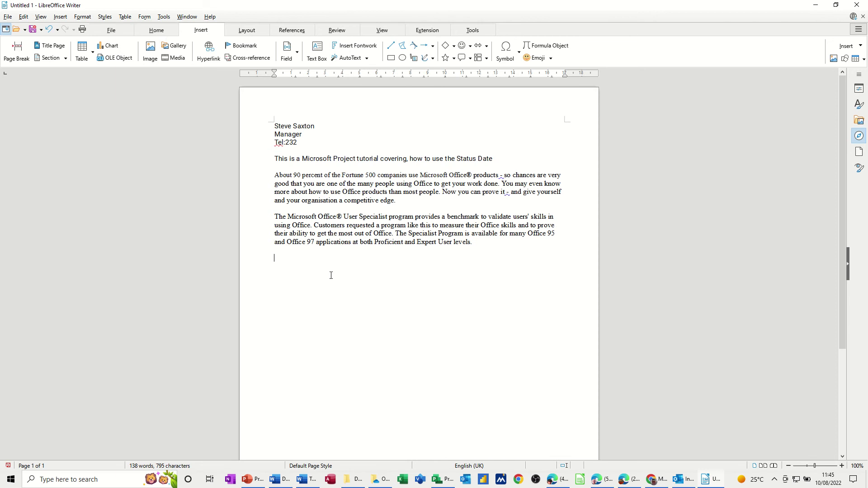
type("s")
key("F3")
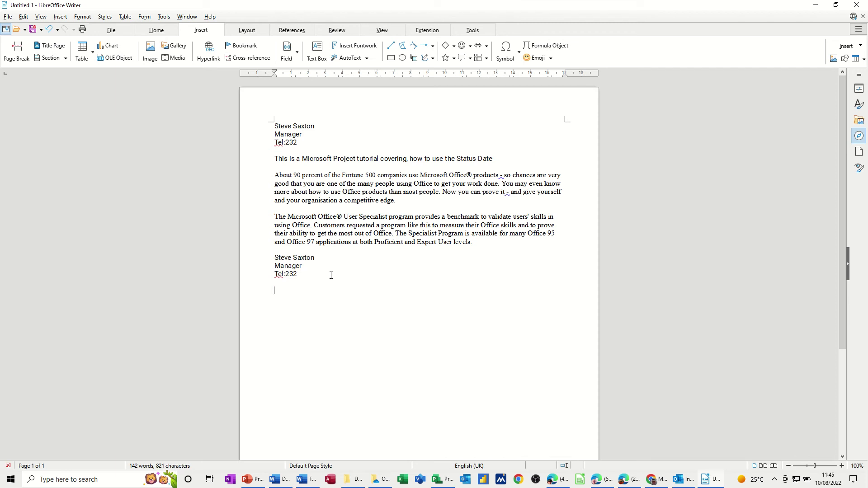
left_click(349, 58)
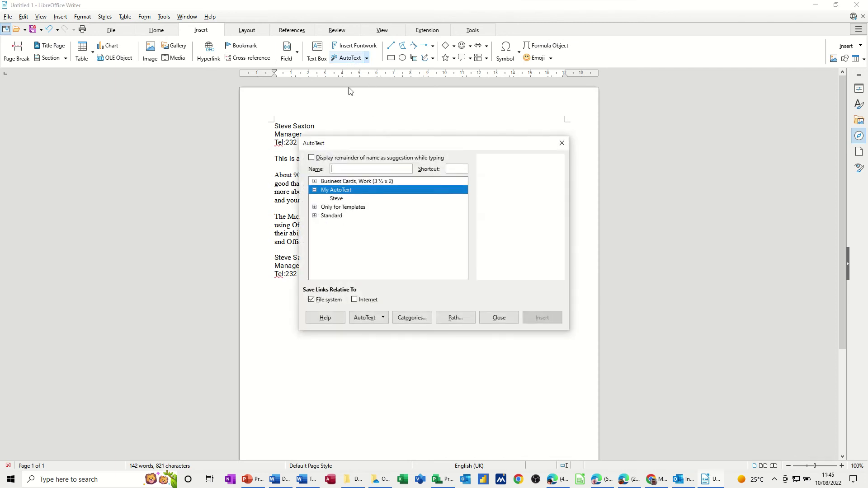
left_click(337, 199)
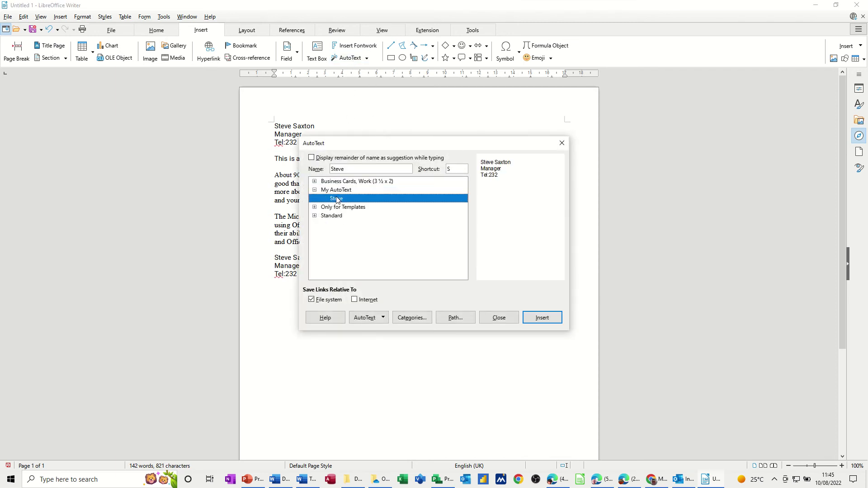
left_click(542, 316)
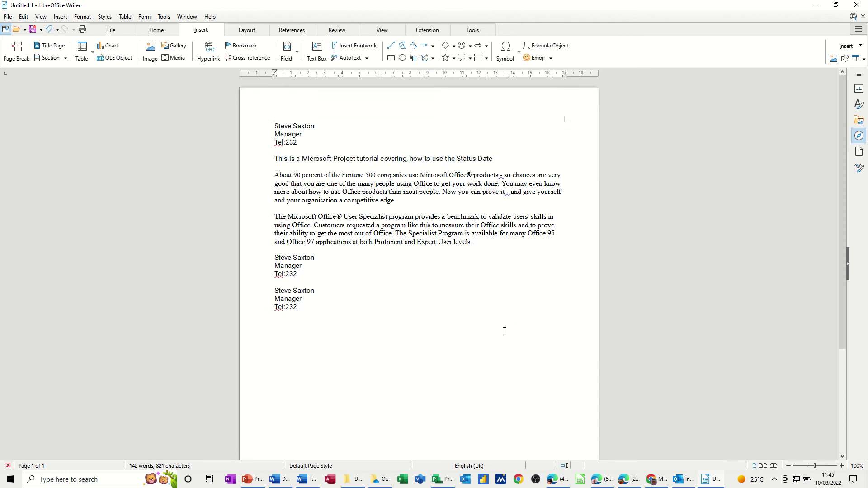
left_click_drag(312, 309, 258, 259)
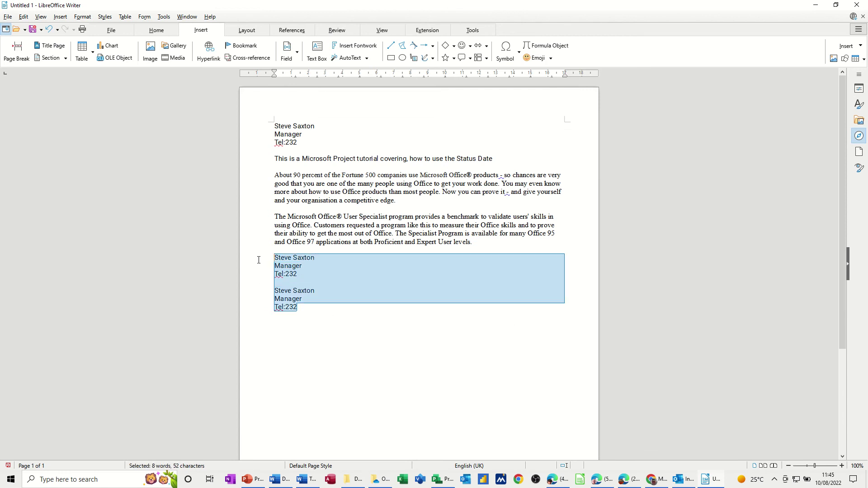
key("Delete")
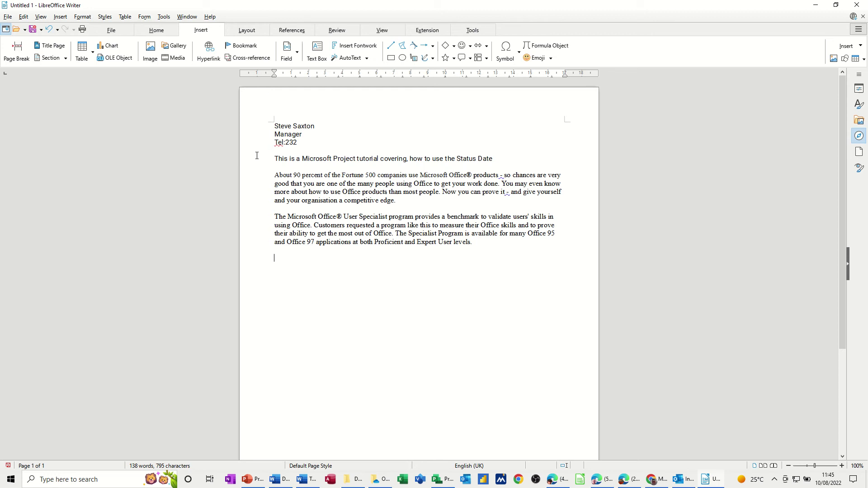
Store the selected Microsoft Project tutorial sentence as AutoText 'Project' with shortcut P.
left_click_drag(275, 158, 494, 159)
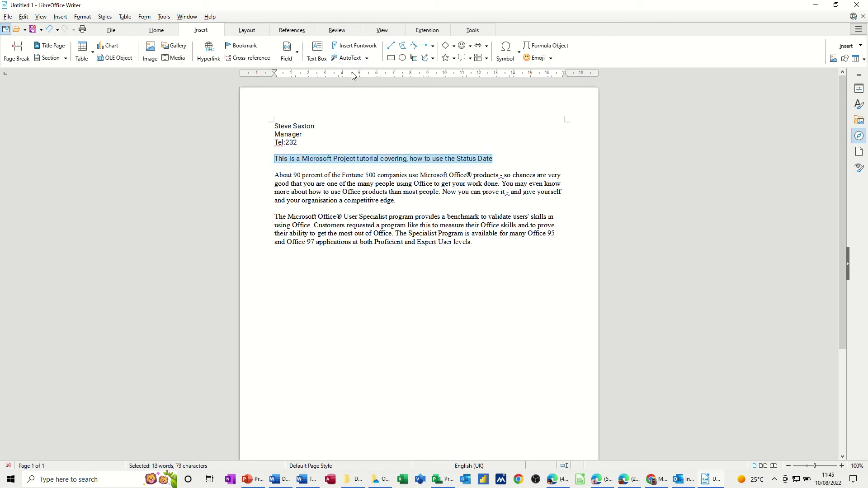
left_click(349, 57)
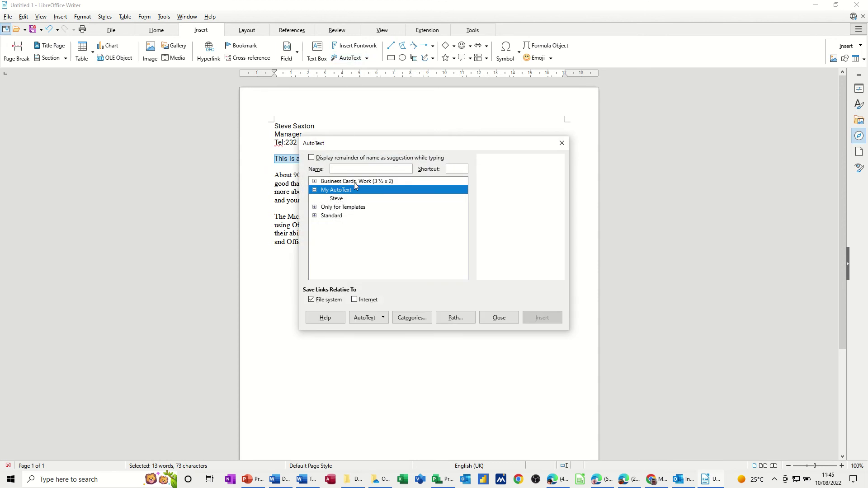
type("Project")
left_click(379, 322)
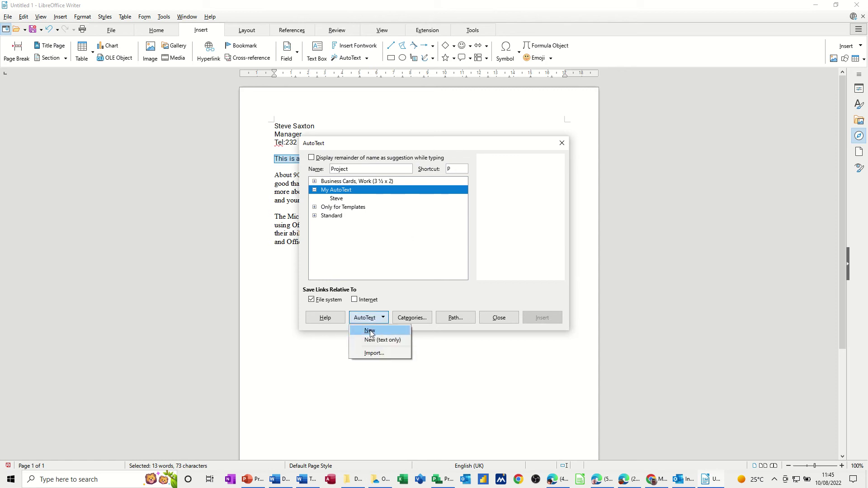
left_click(377, 330)
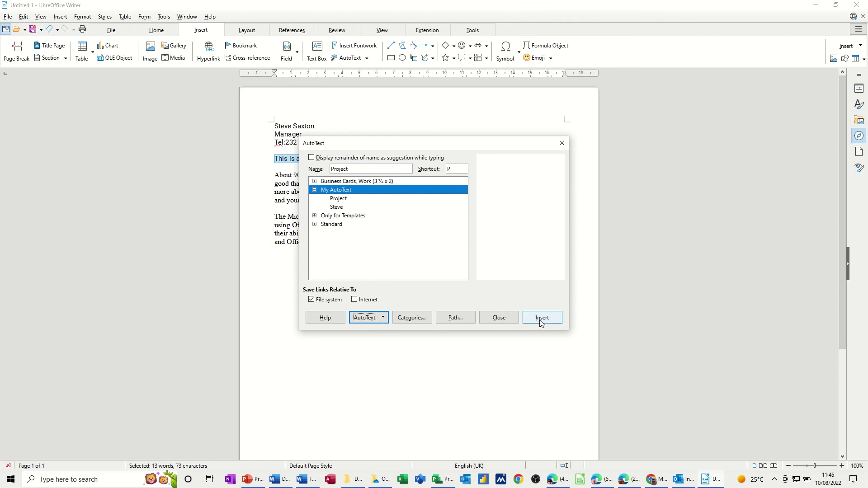
Close AutoText and expand the p shortcut with F3 below the second paragraph.
left_click(498, 319)
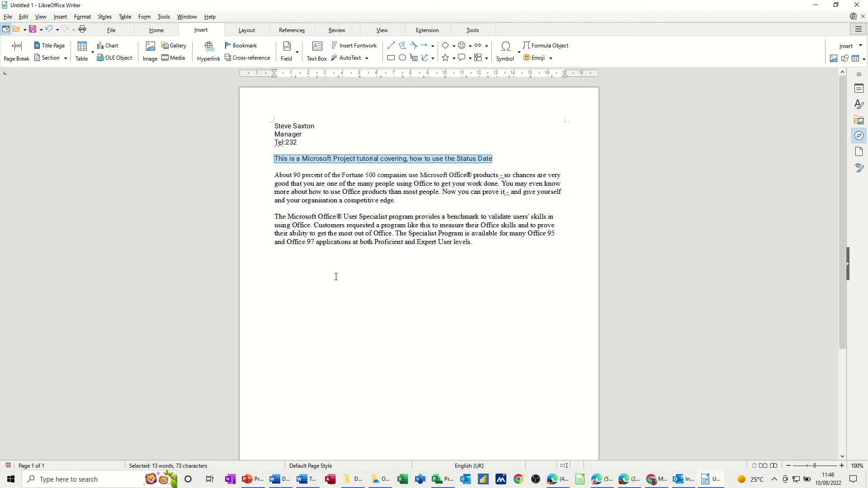
left_click(336, 277)
type("p")
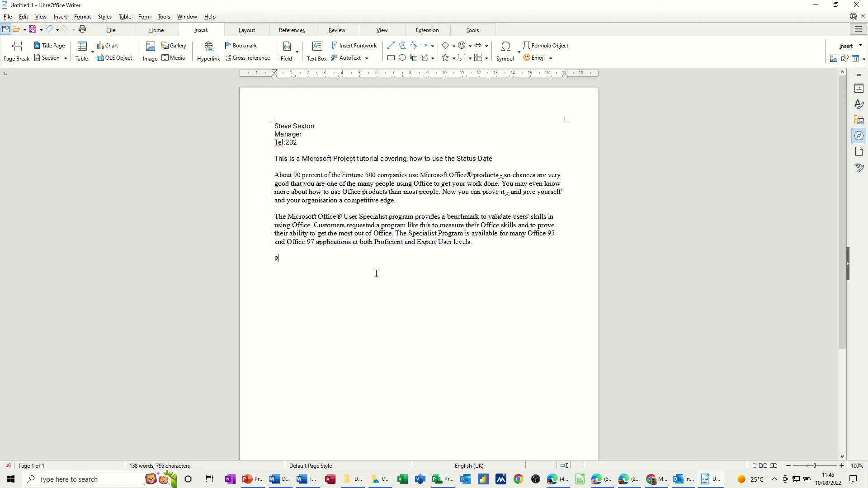
key("F3")
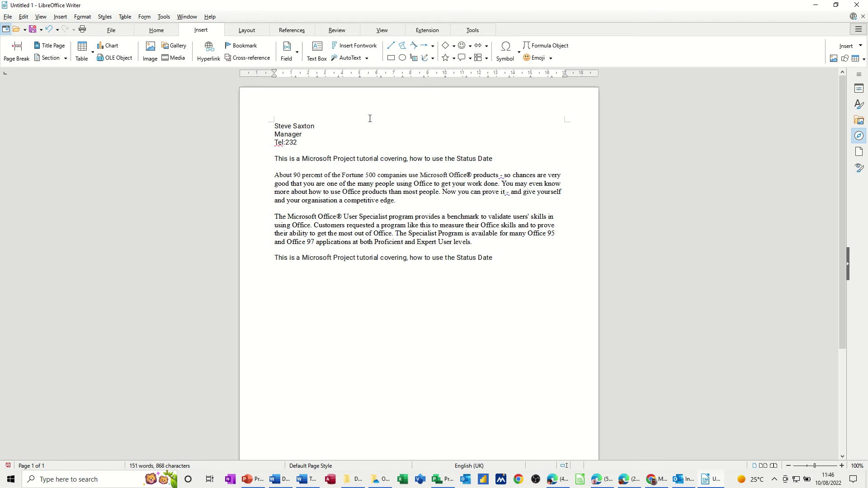
left_click(350, 57)
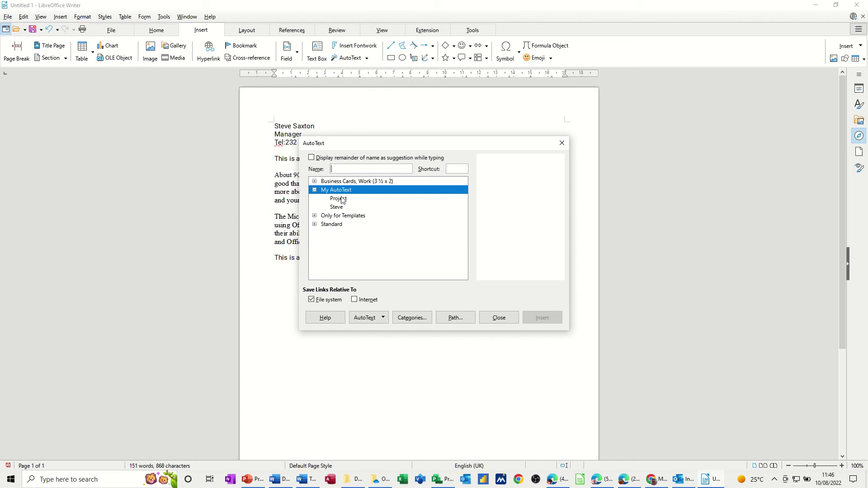
Insert the Project entry from the AutoText list, then inspect its options without changing anything.
left_click(342, 199)
left_click(538, 318)
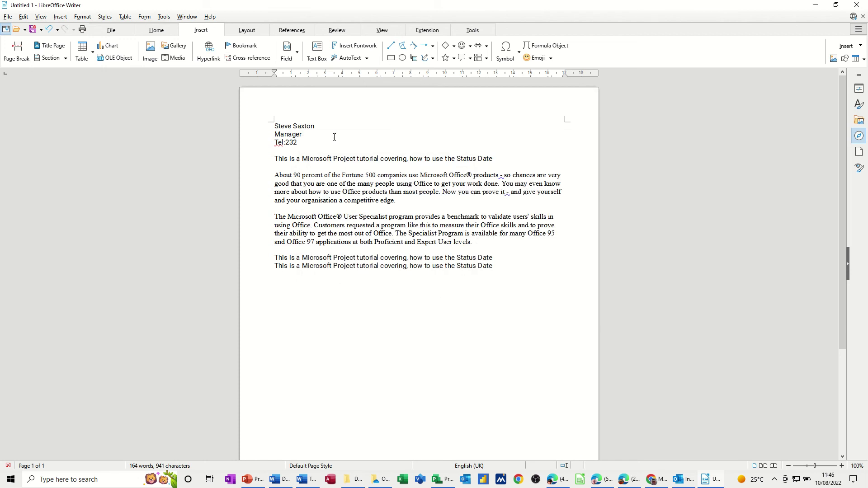
left_click(347, 59)
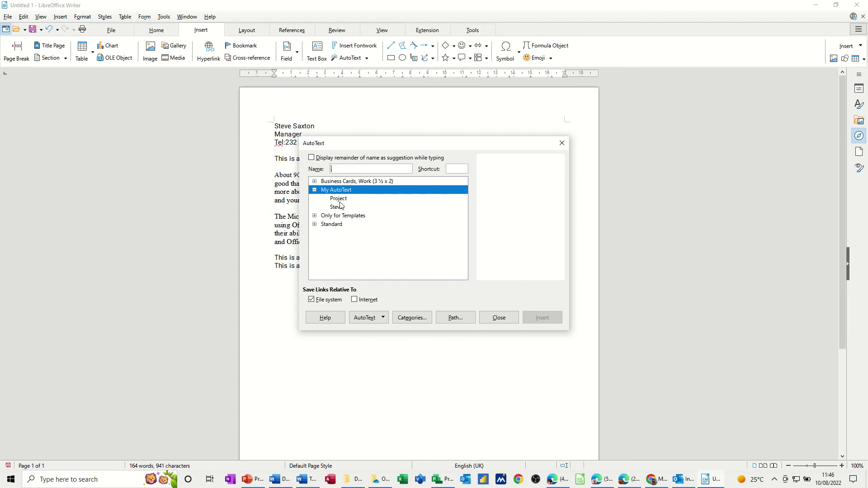
left_click(339, 199)
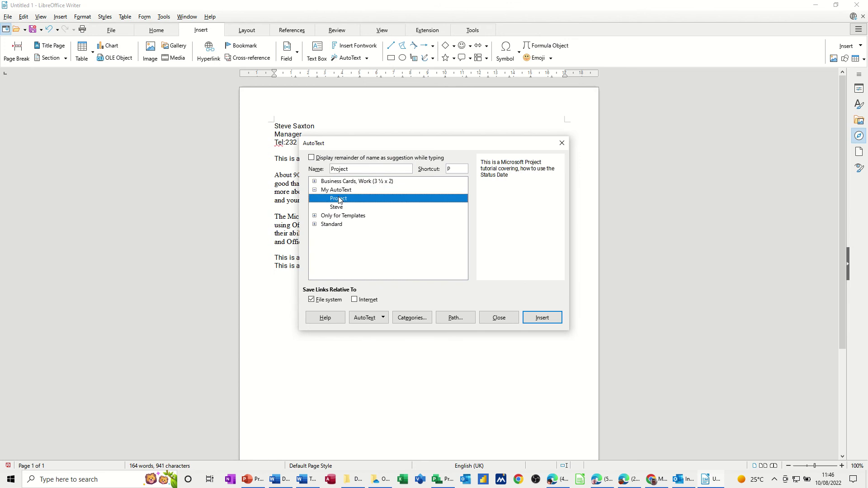
left_click(382, 319)
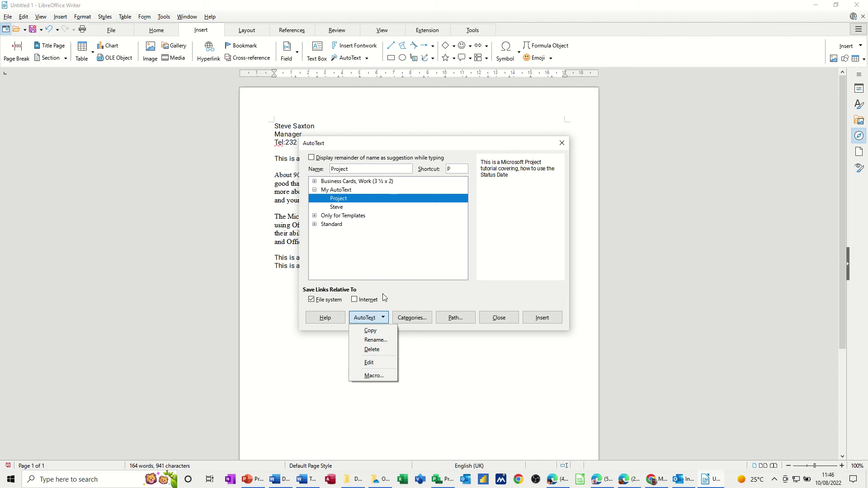
left_click(507, 317)
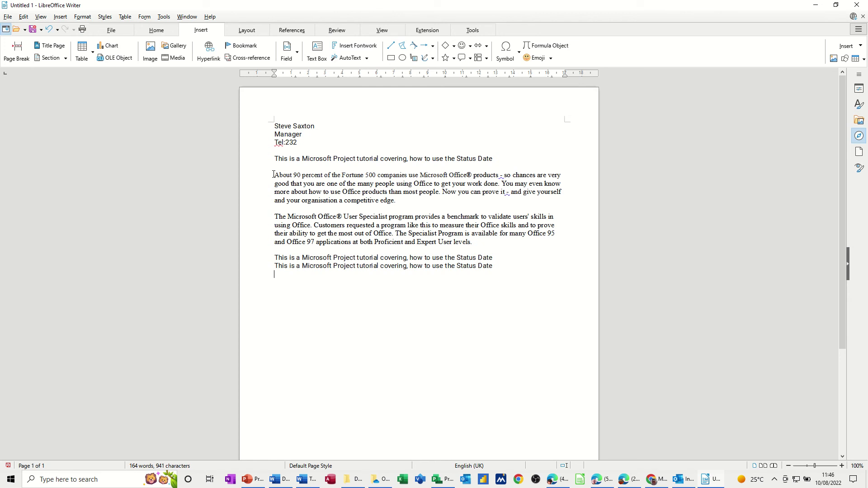
Store the selected 'About 90 percent' paragraph as AutoText 'Intro' with shortcut INTRO.
left_click_drag(272, 174, 398, 203)
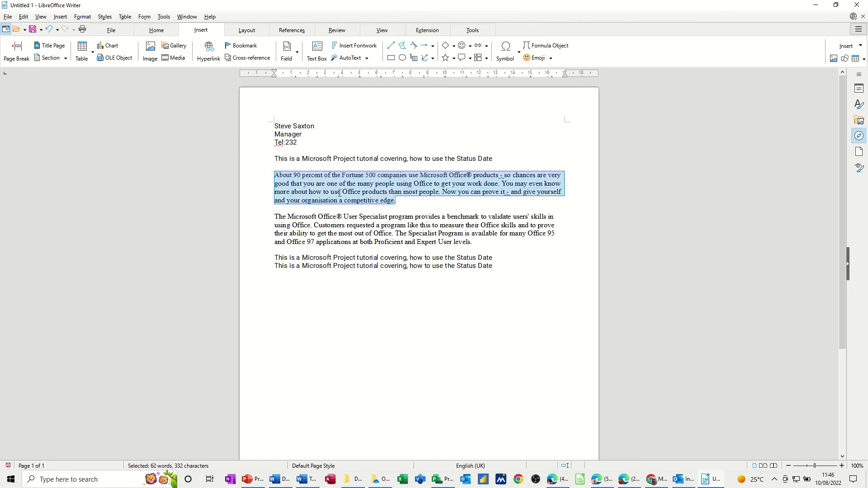
left_click(353, 59)
type("Int")
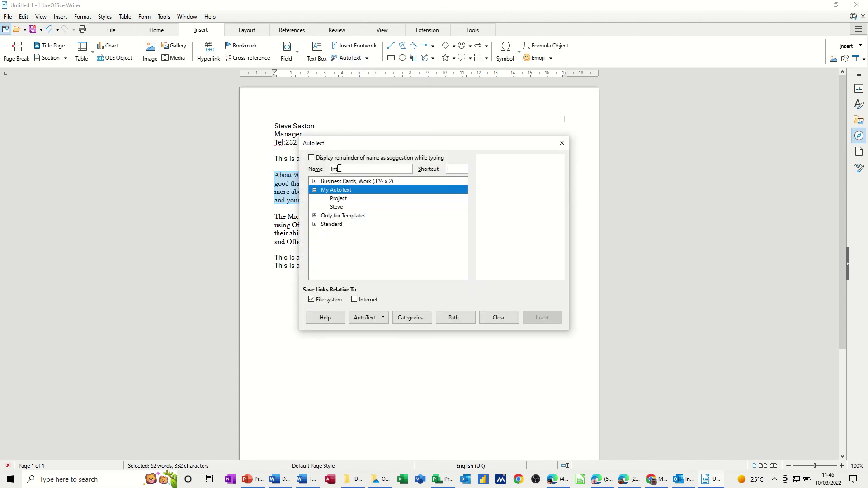
type("ro")
type("n")
type("o")
left_click(369, 319)
left_click(374, 330)
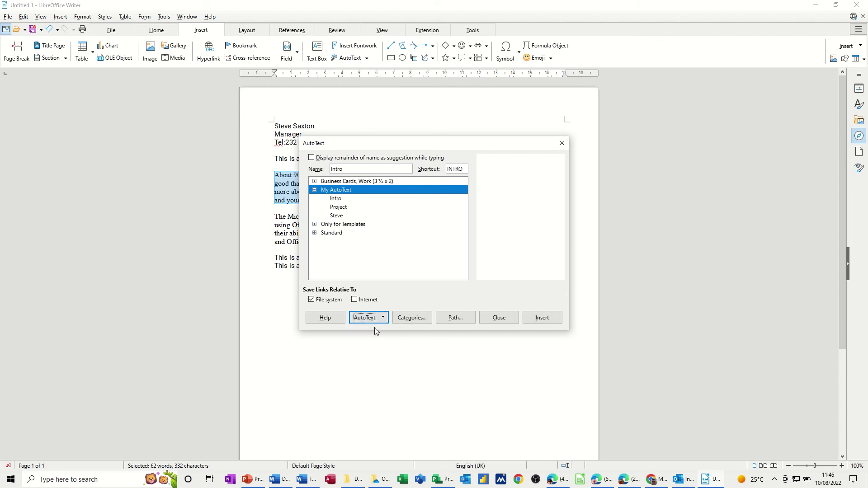
left_click(498, 317)
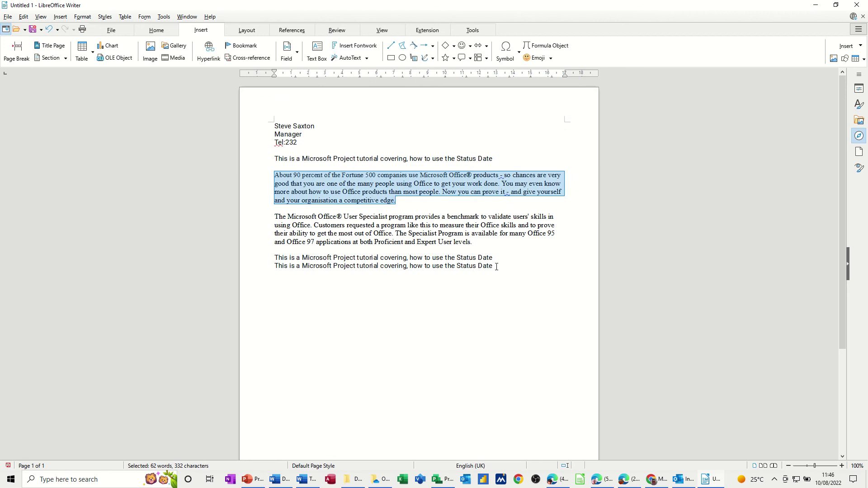
Expand intro with F3 at the letter's end, adding blank lines before and after it.
left_click(537, 276)
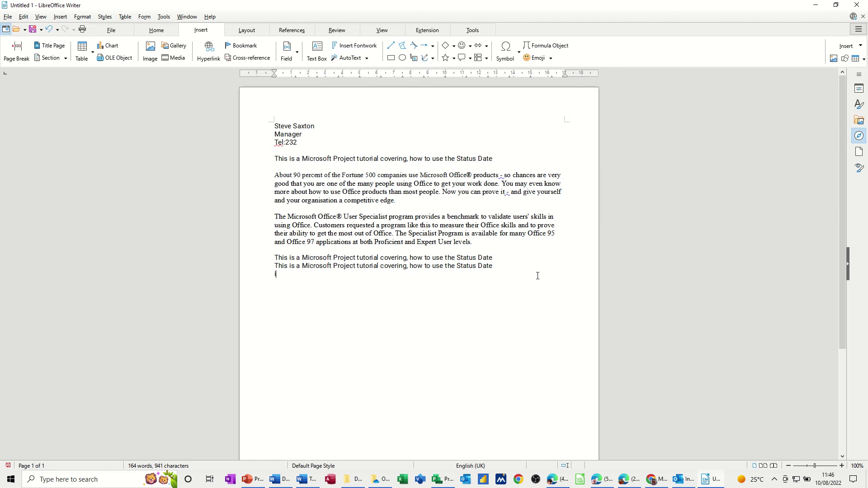
type("ntro")
key("F3")
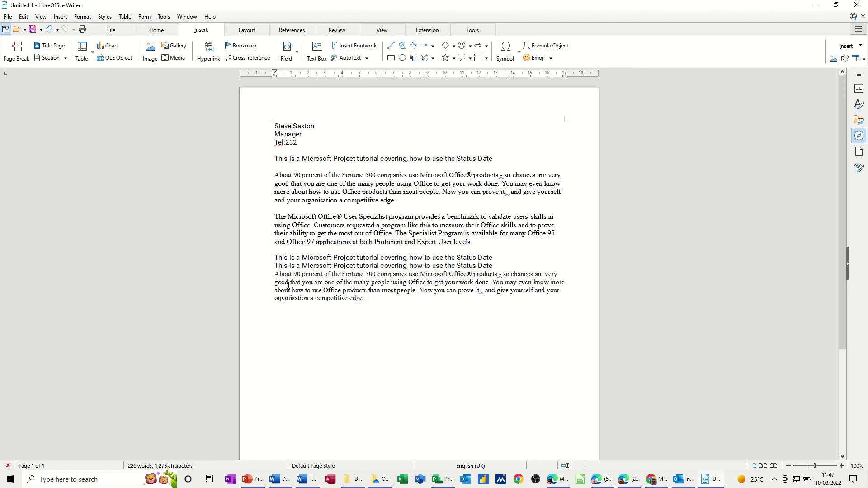
left_click(274, 274)
key("Return")
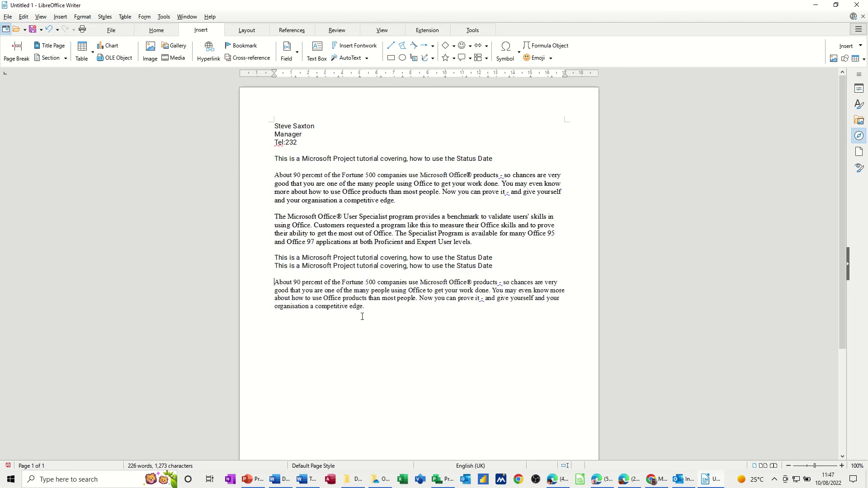
left_click(362, 316)
key("Return")
Store the selected User Specialist paragraph as AutoText 'End' with shortcut END.
left_click_drag(273, 217, 473, 242)
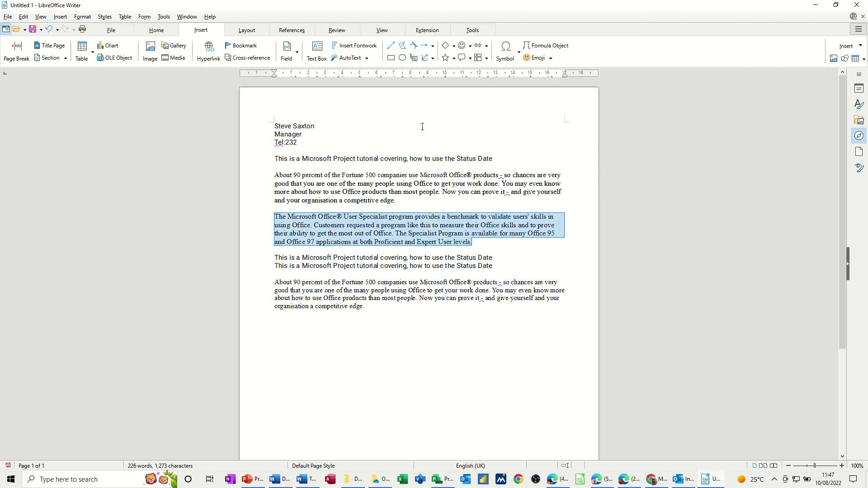
left_click(350, 57)
type("E")
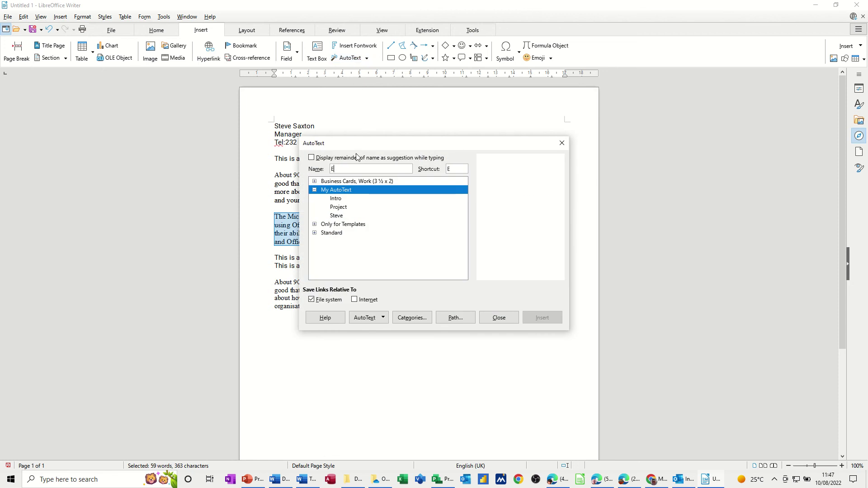
type("nd")
left_click(457, 170)
type("d")
left_click(384, 317)
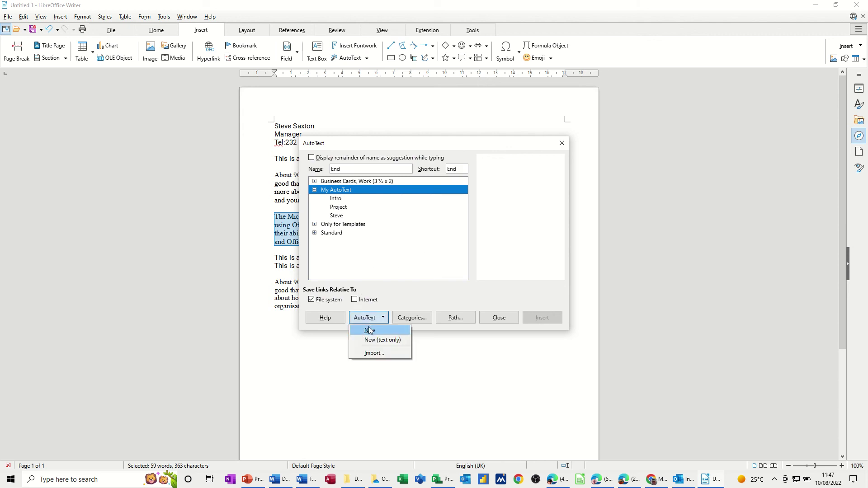
left_click(370, 334)
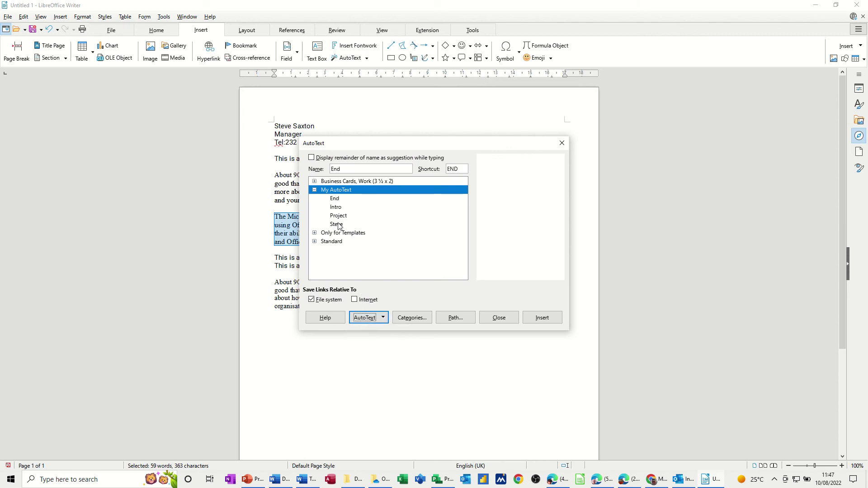
left_click(499, 317)
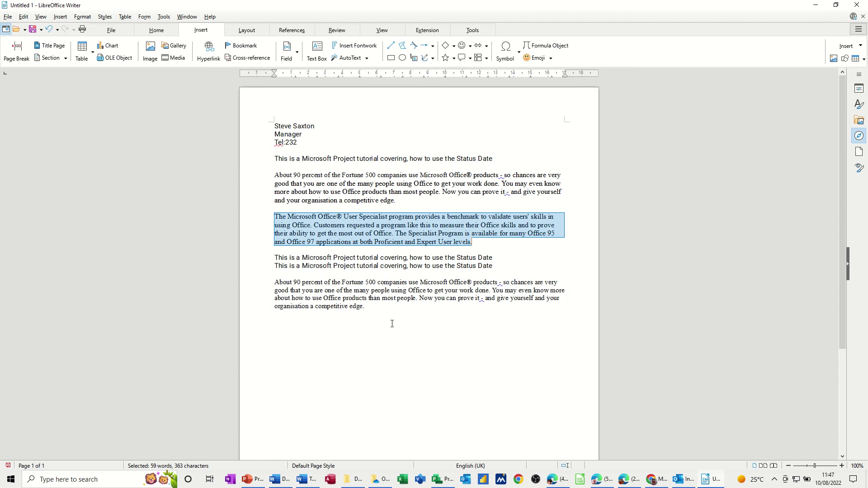
Expand end with F3 on the empty last line into the User Specialist paragraph.
left_click(399, 316)
type("e")
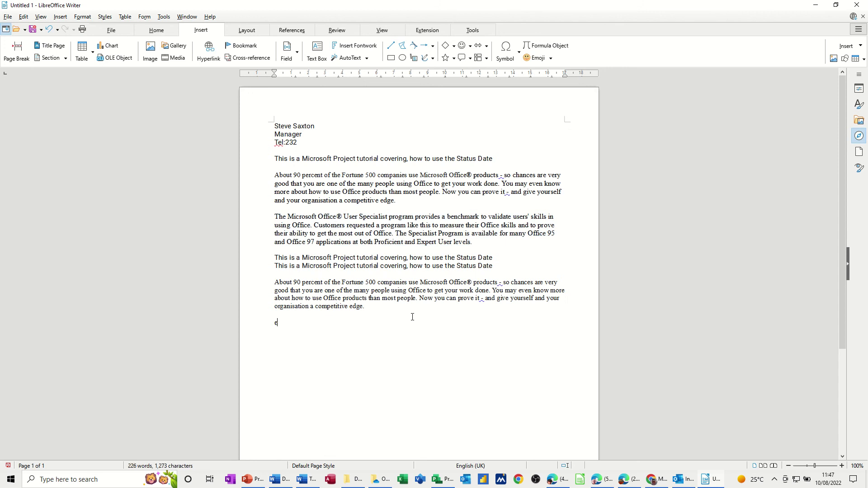
type("nd")
key("F3")
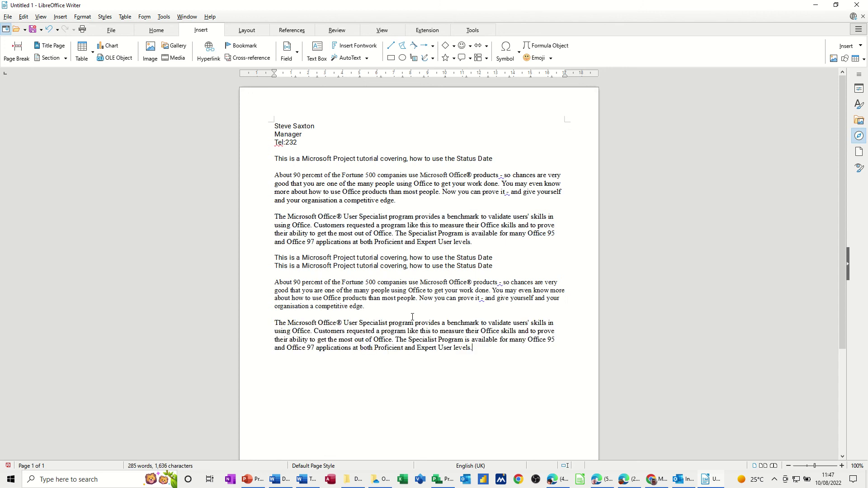